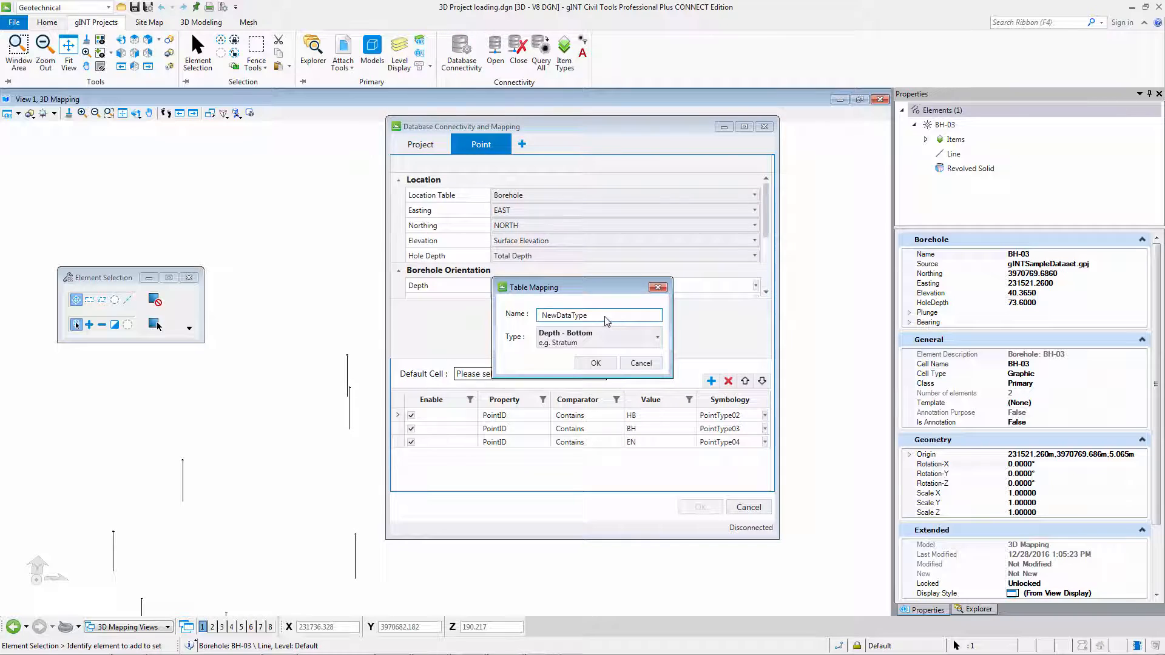
Create a table mapping named Lithology with the Depth - Bottom type.
click(606, 318)
drag(593, 316, 524, 305)
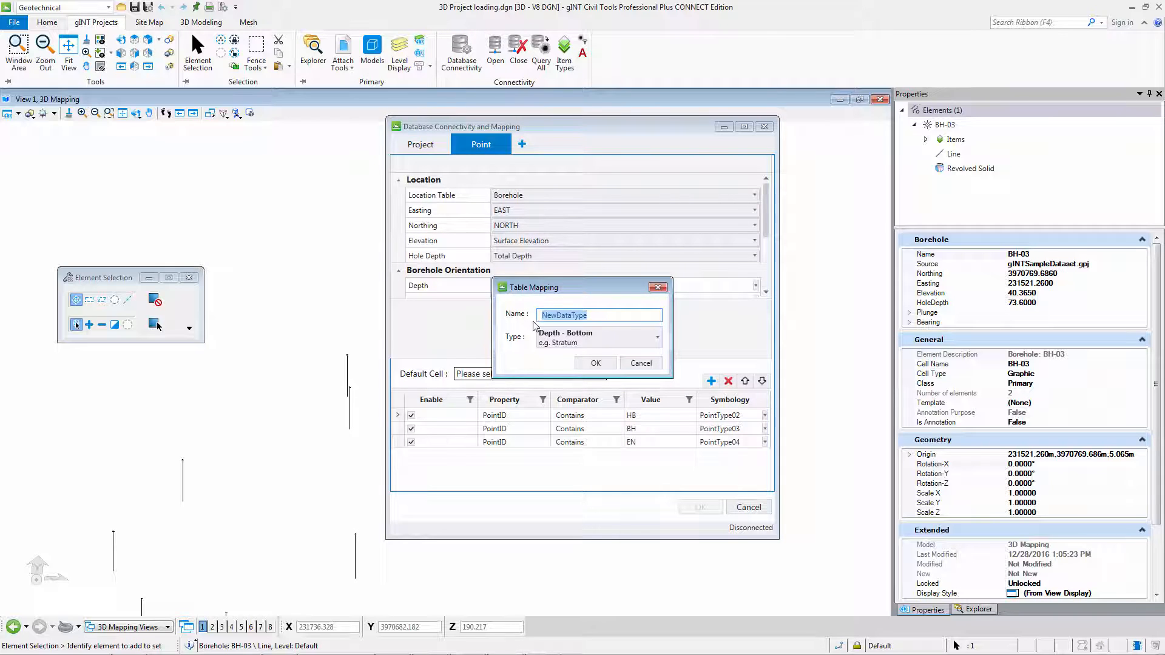
text(Lithology)
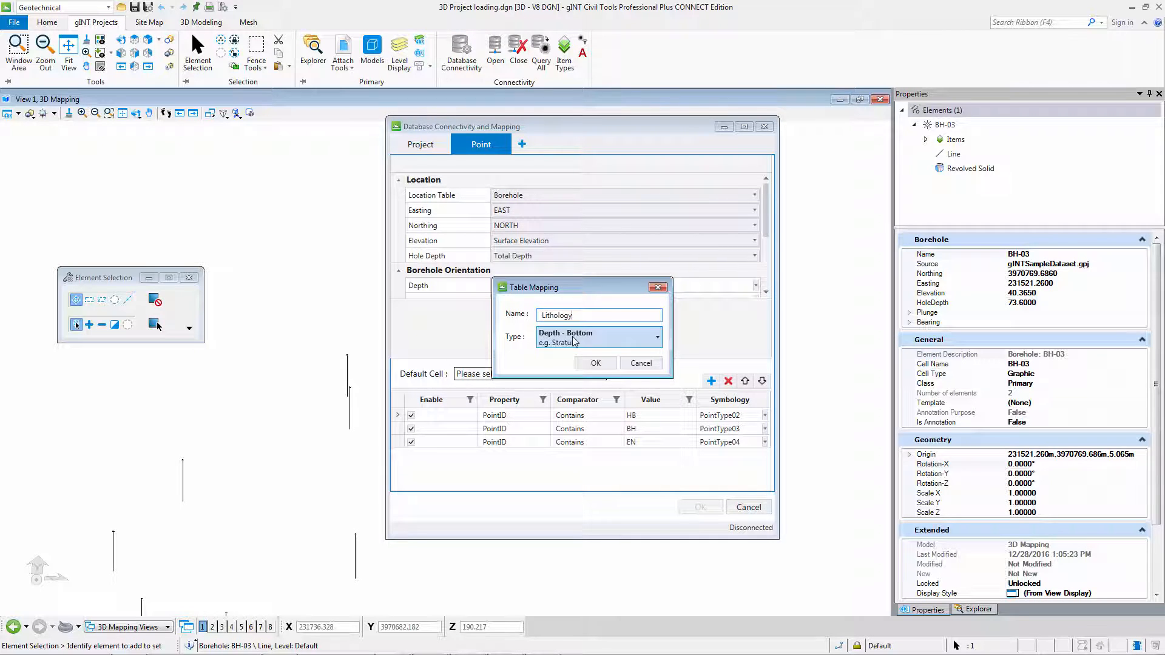
click(574, 341)
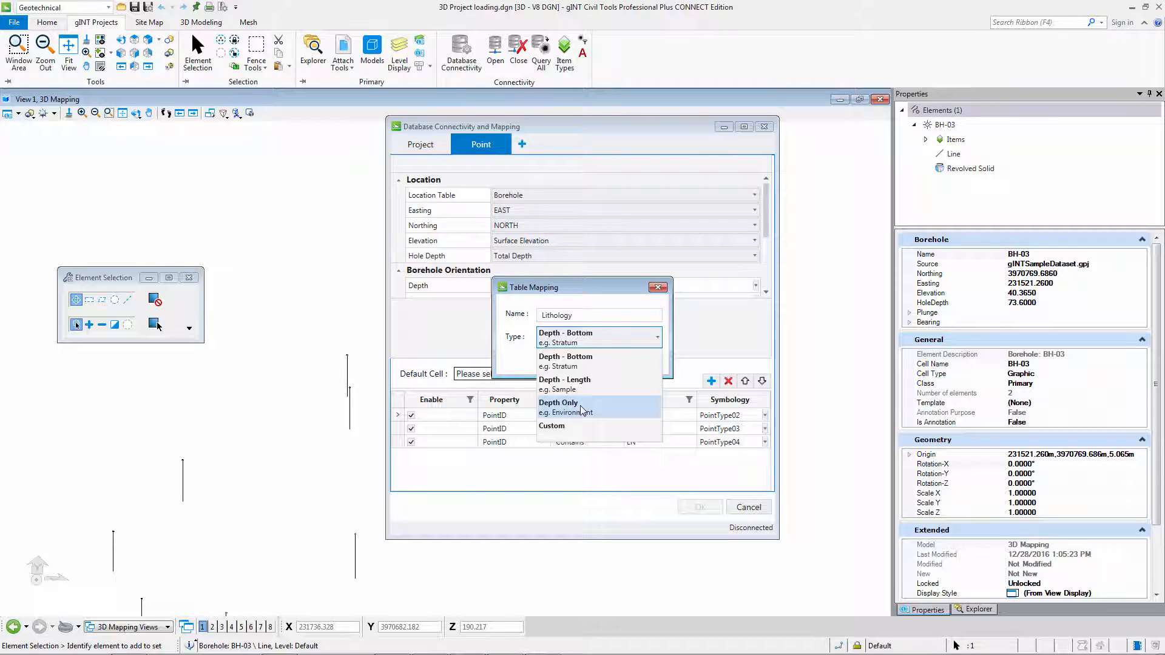
click(669, 358)
click(594, 364)
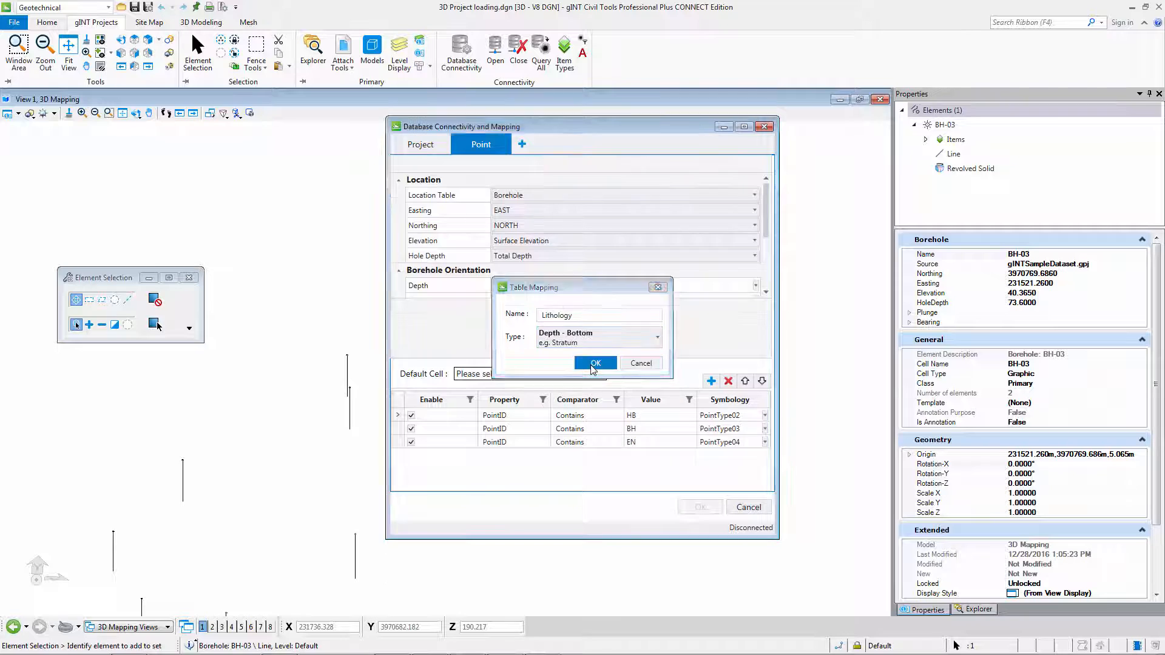
Define the Lithology data type from the LITHOLOGY table, with DEPTH as top depth, BOTTOM as bottom depth and GRAPHIC as identifier.
click(586, 253)
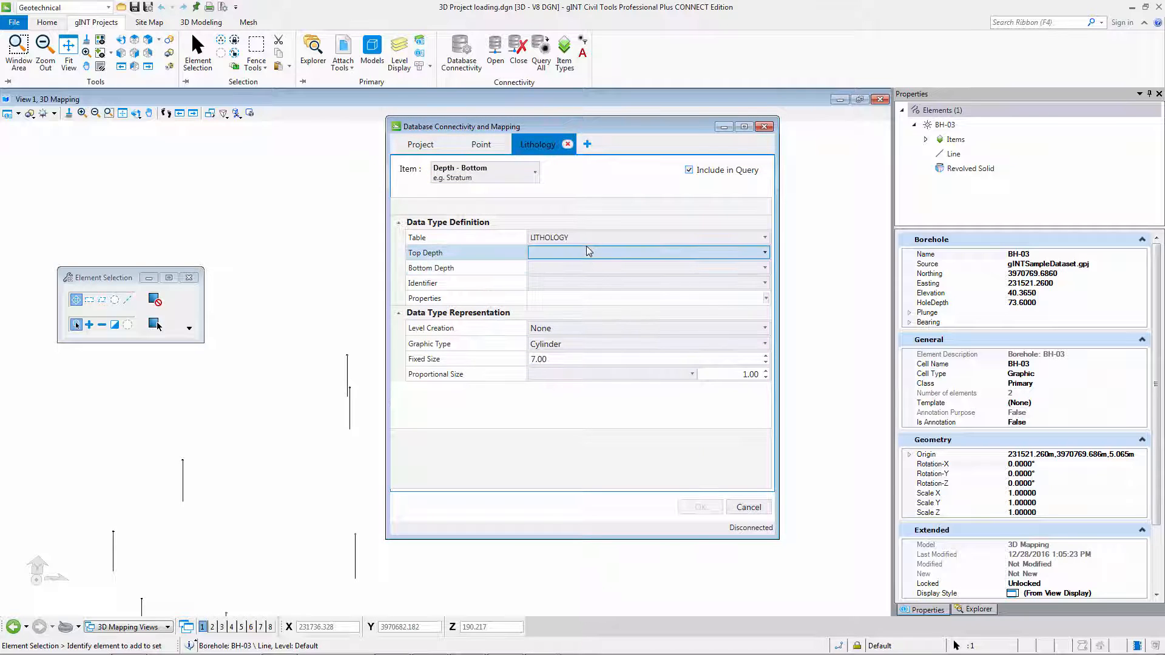
click(585, 240)
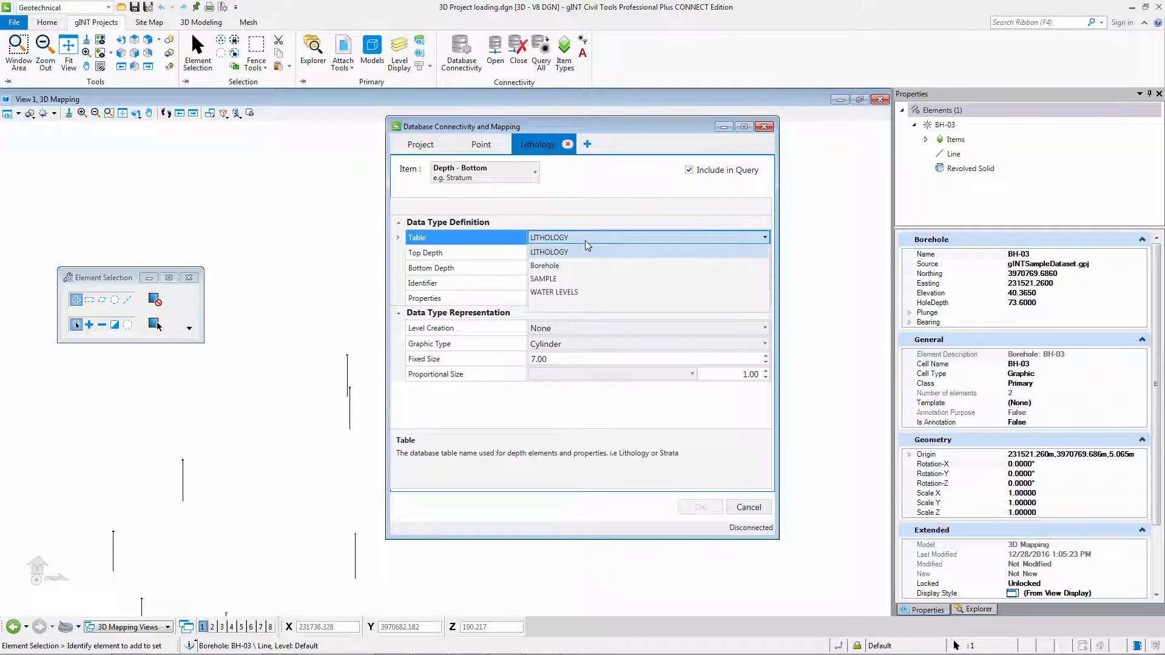
click(585, 242)
click(586, 253)
click(587, 269)
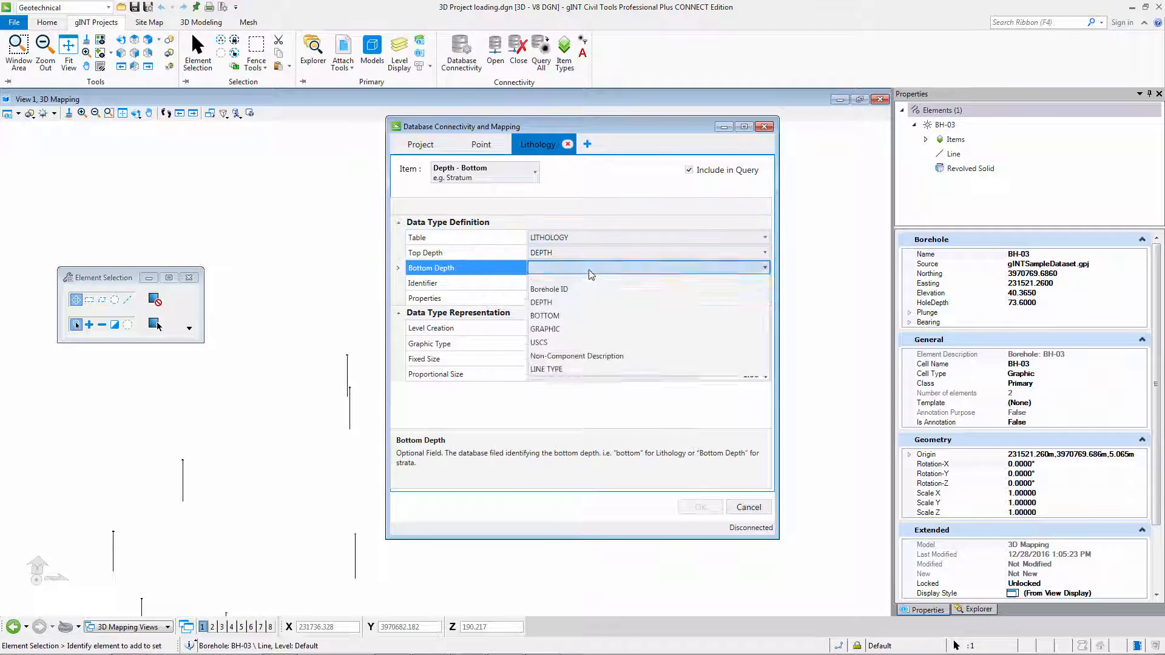
click(586, 323)
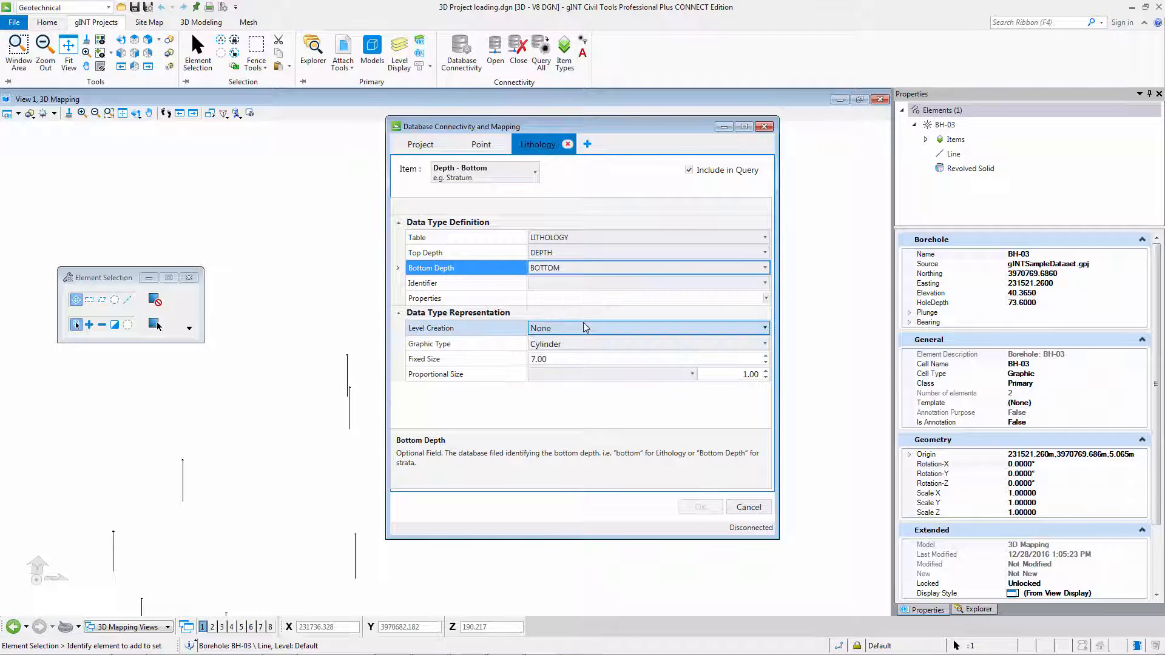
click(593, 284)
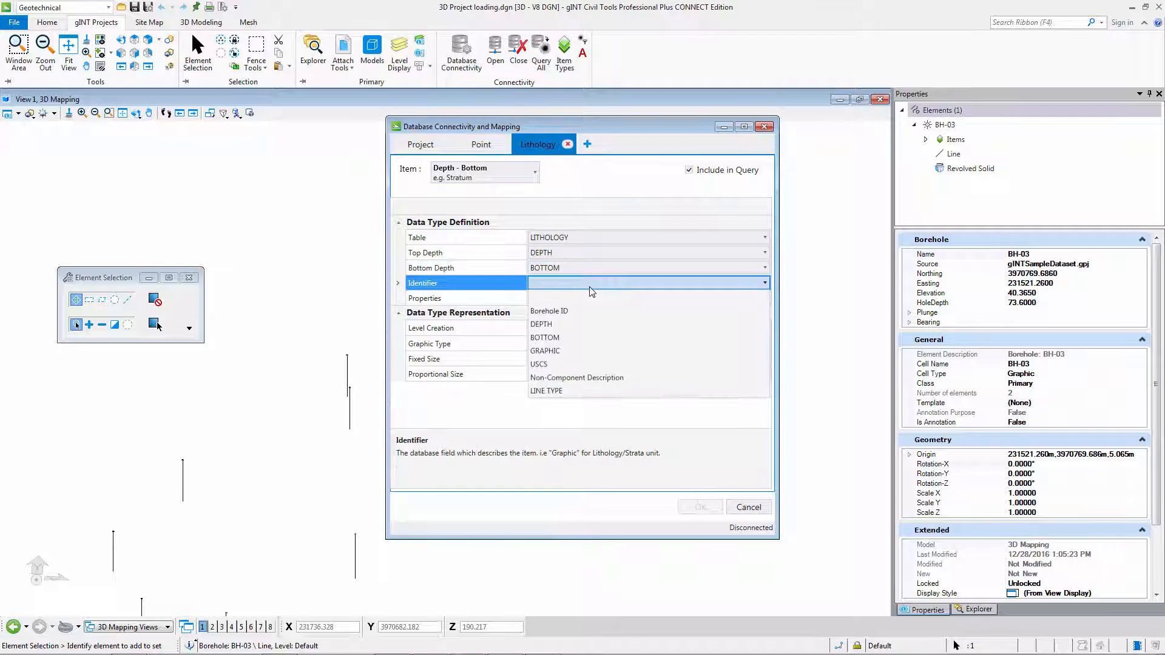
click(585, 312)
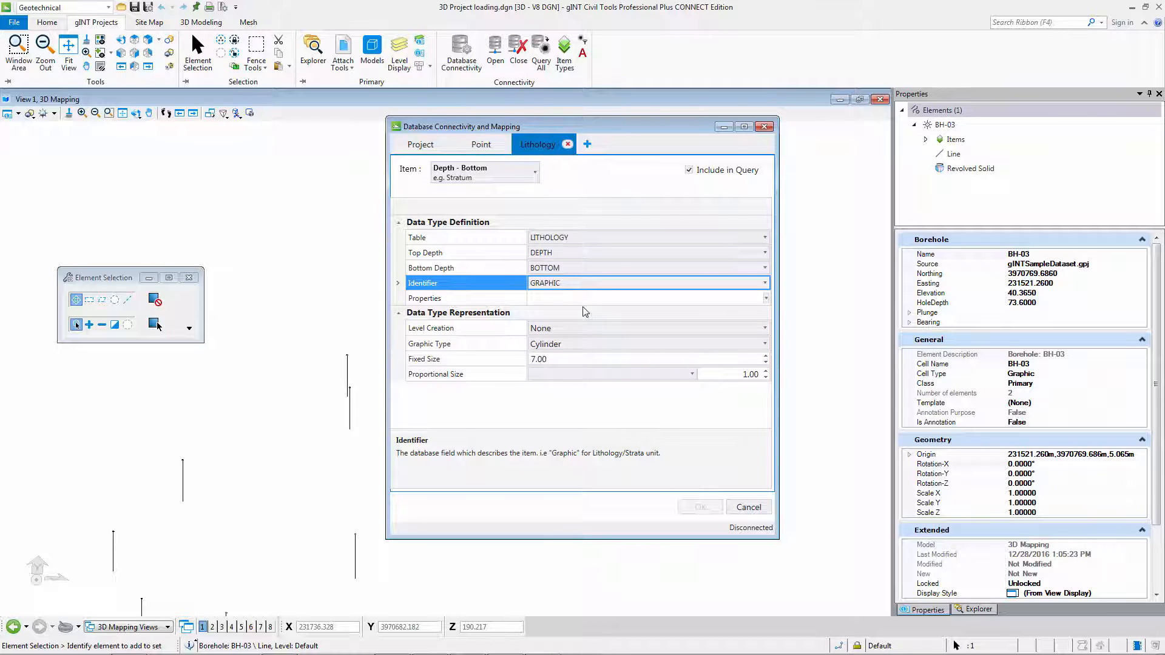
Populate the Lithology mapping's additional properties with the columns of the LITHOLOGY table.
click(596, 298)
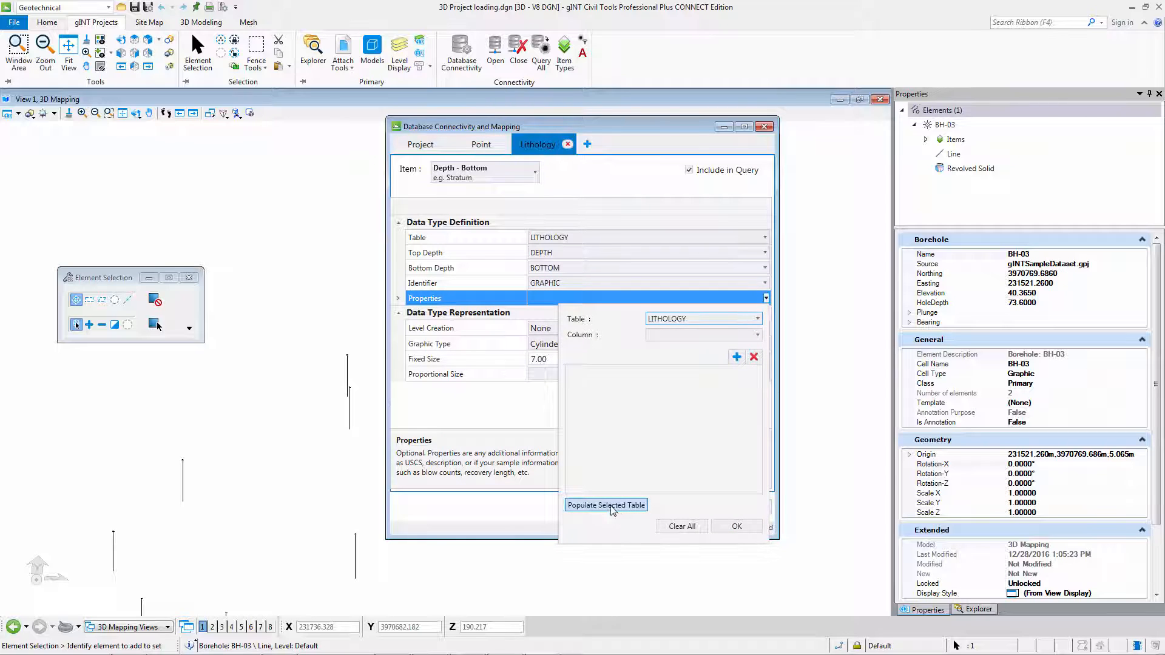
click(728, 335)
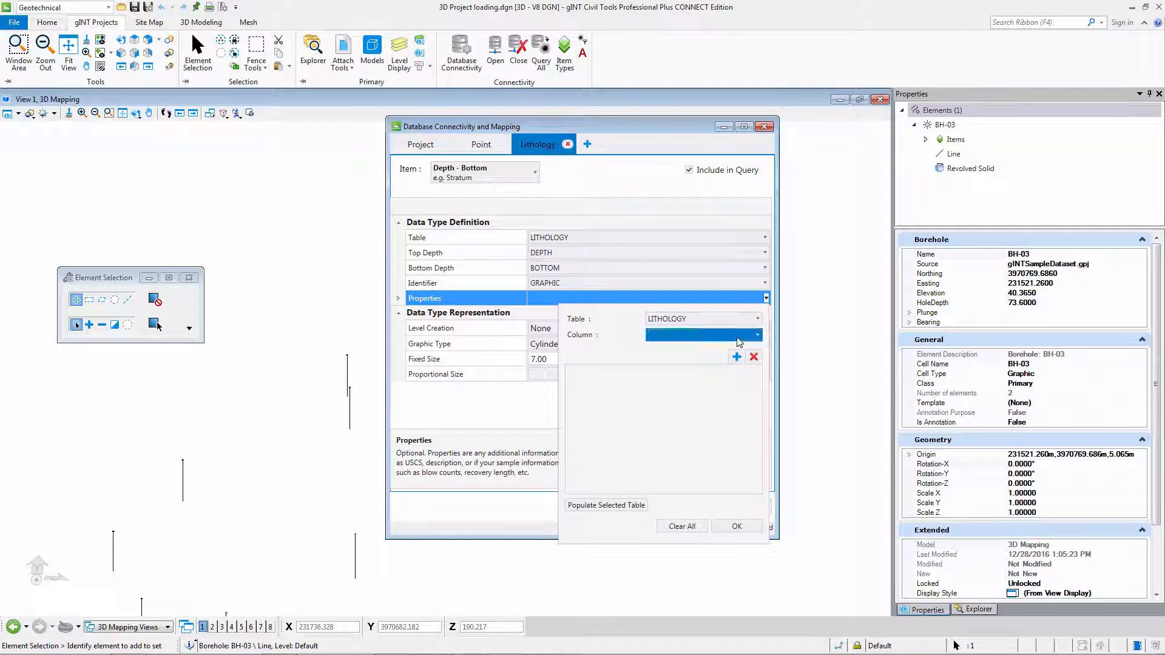
click(617, 508)
click(618, 507)
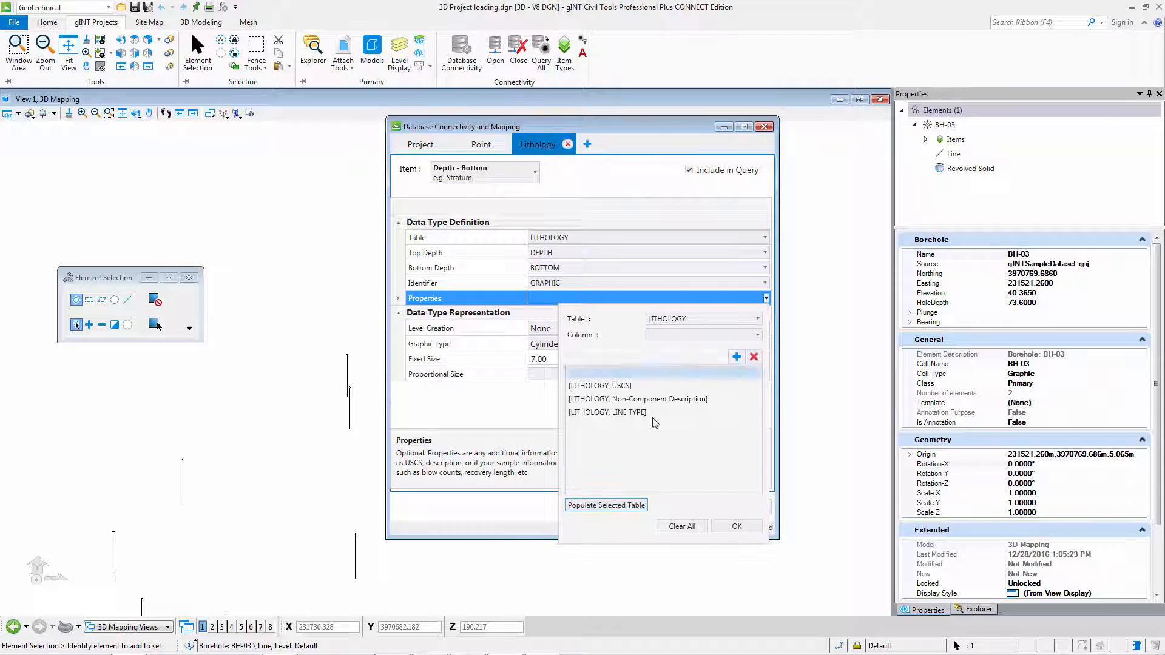
click(734, 528)
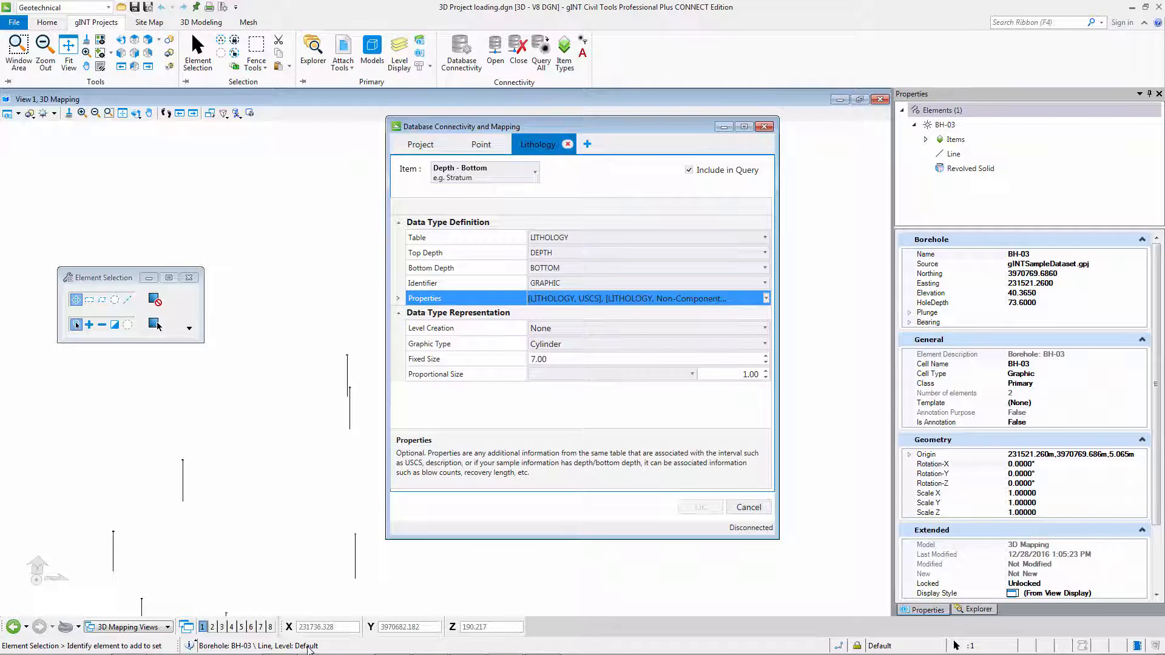
Set the Lithology representation to create levels by Identifier, keeping the Cylinder graphic type, with a fixed size of 6.
click(589, 334)
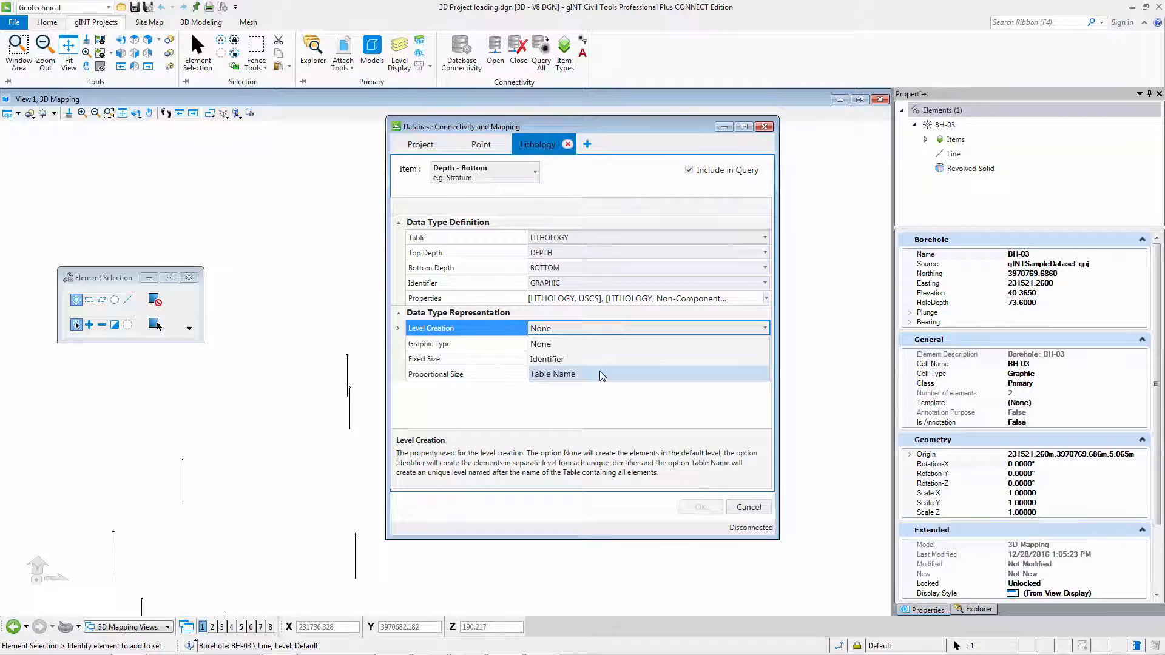
click(593, 360)
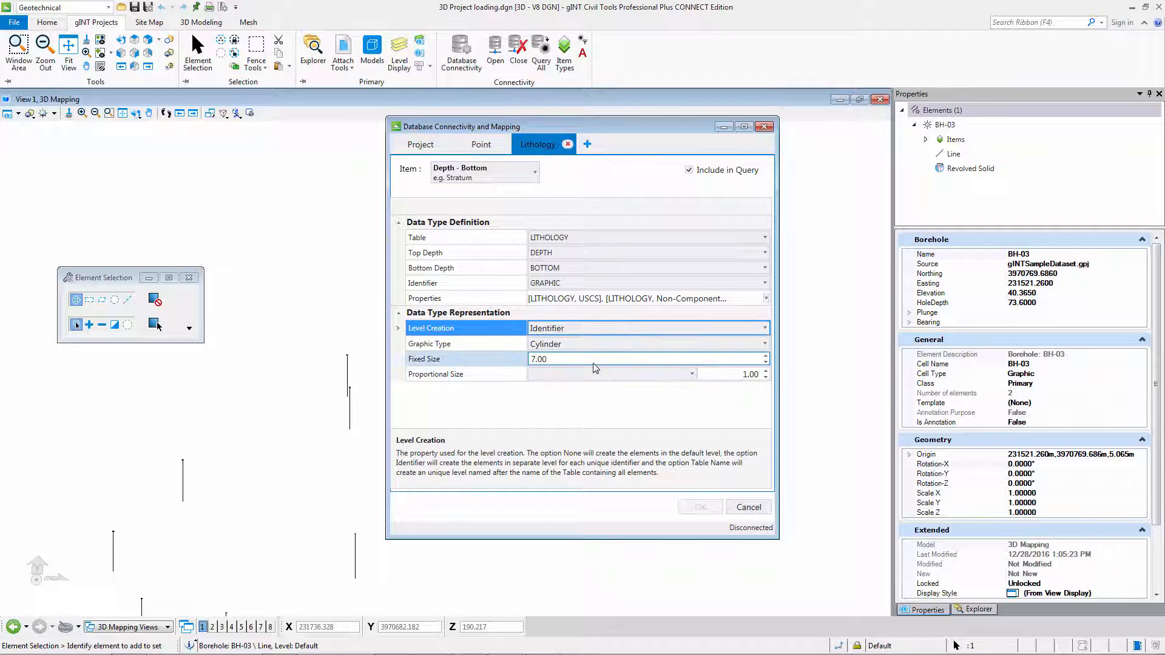
click(596, 350)
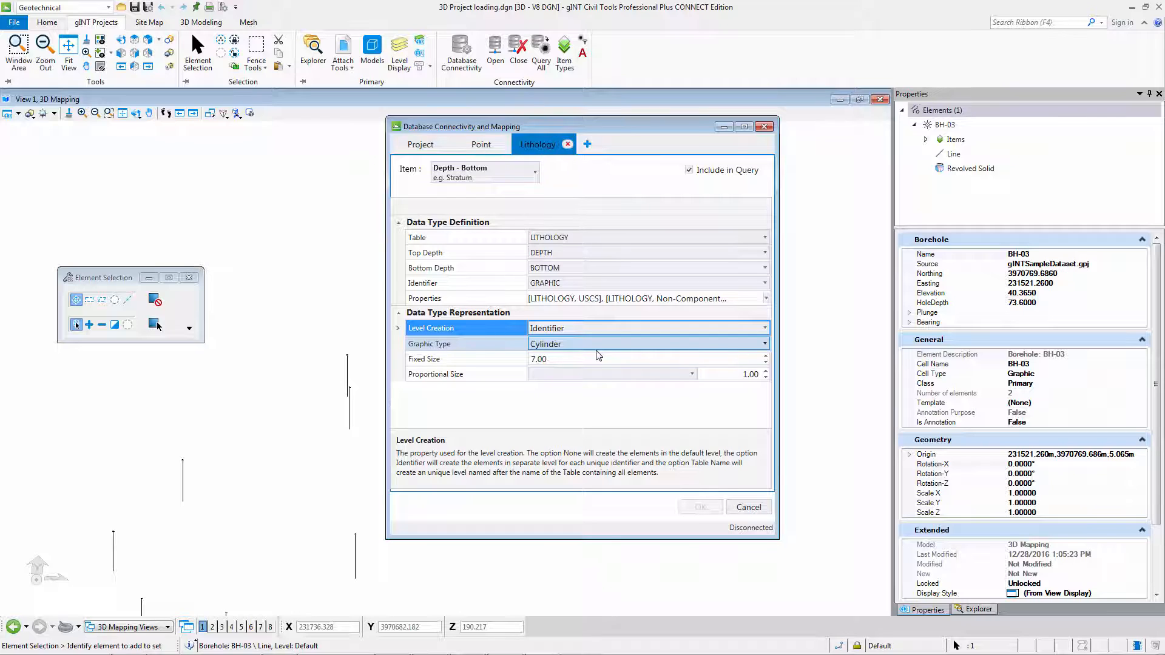
click(599, 360)
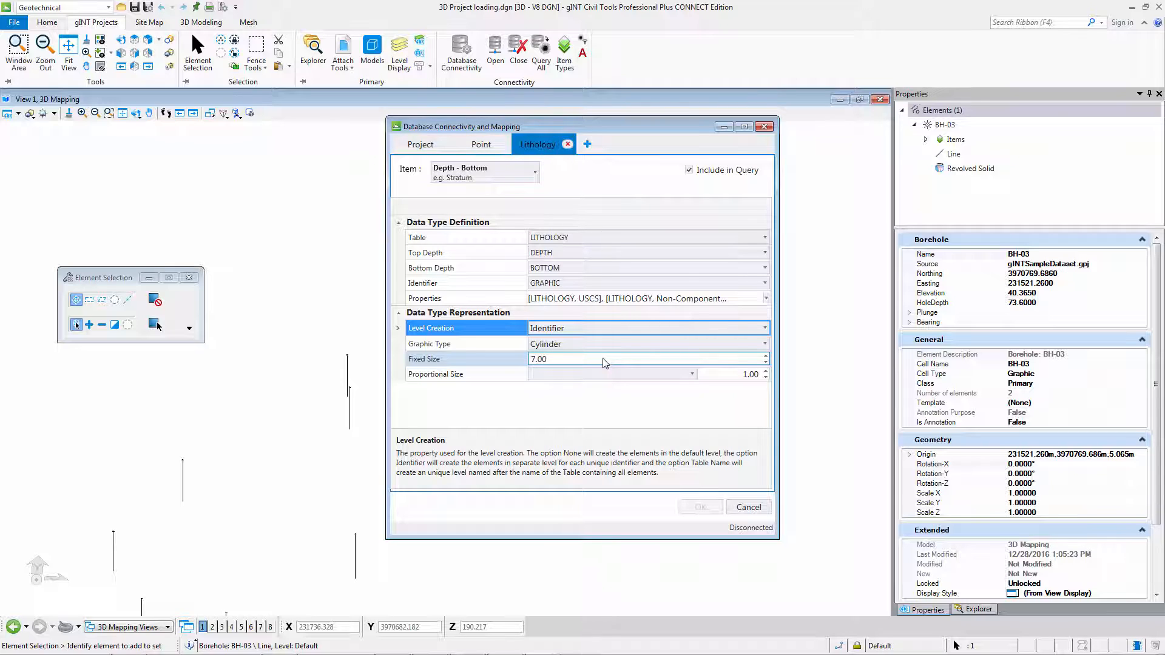
click(610, 365)
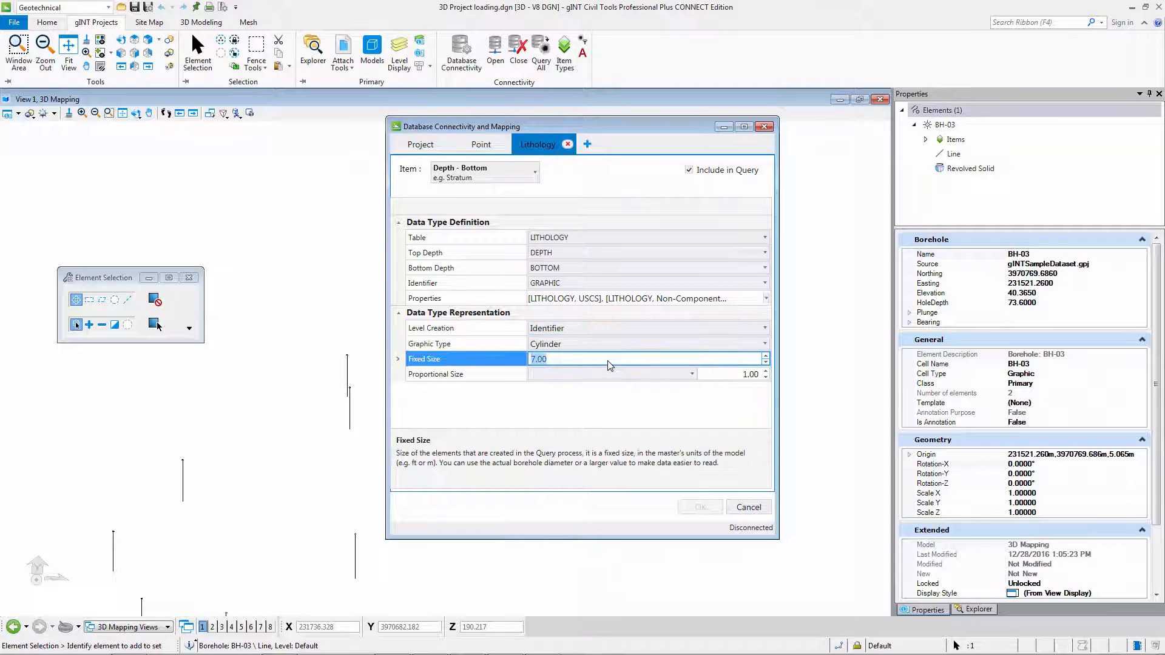
text(6)
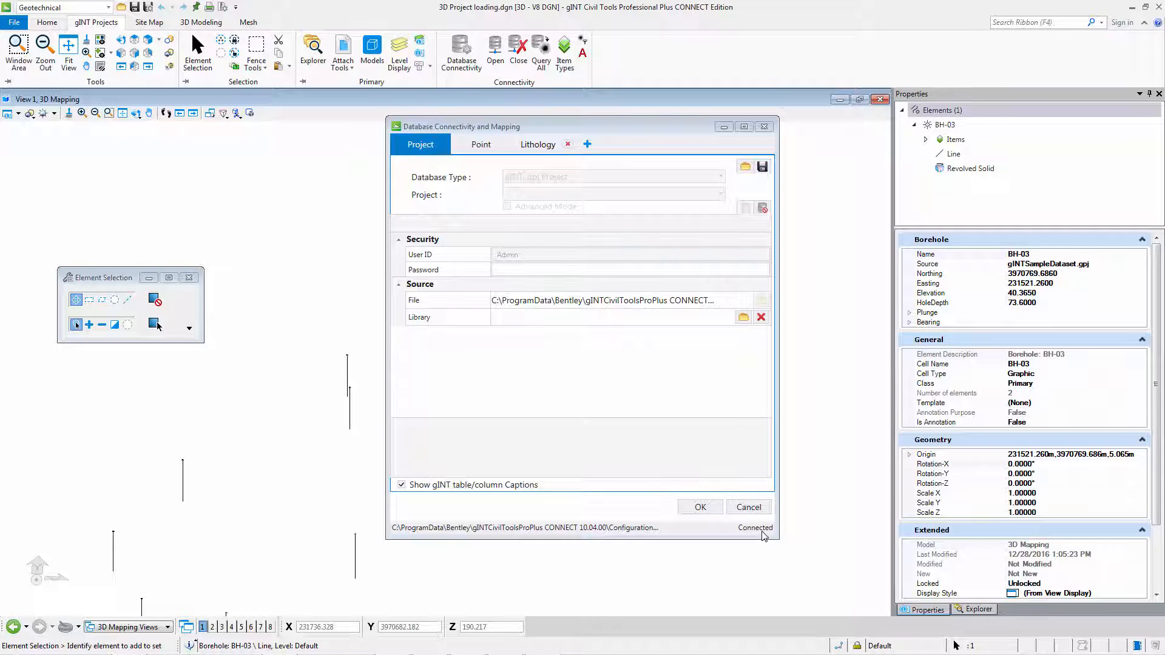
Accept the database mapping and retrieve all project boreholes with a full query.
click(700, 507)
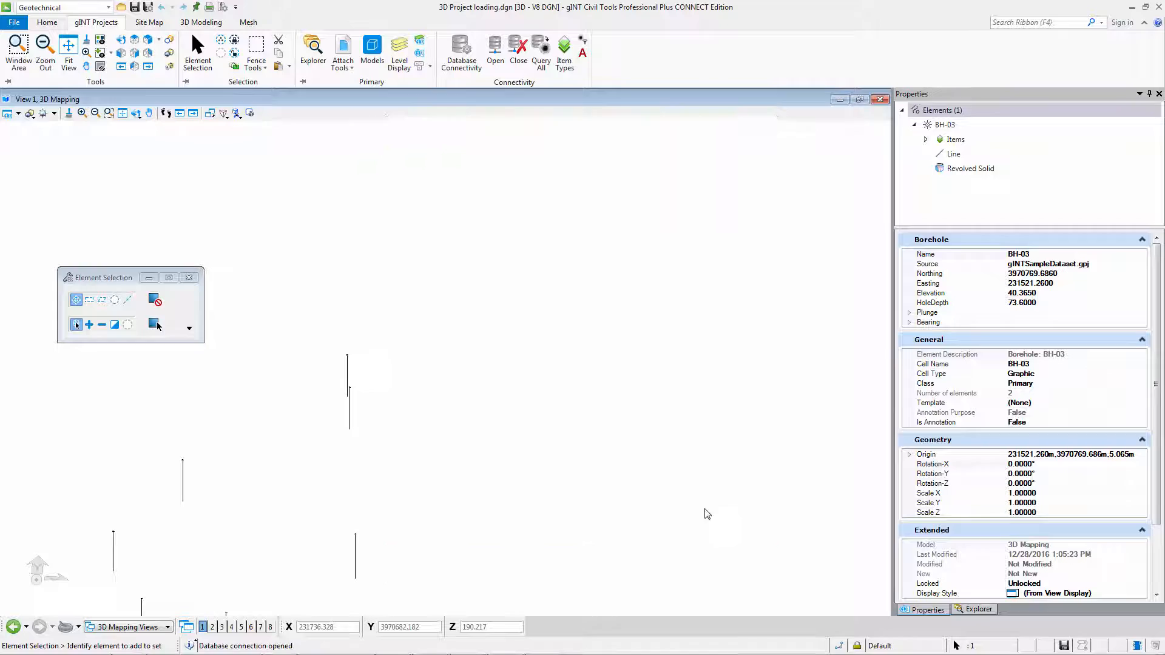
click(542, 53)
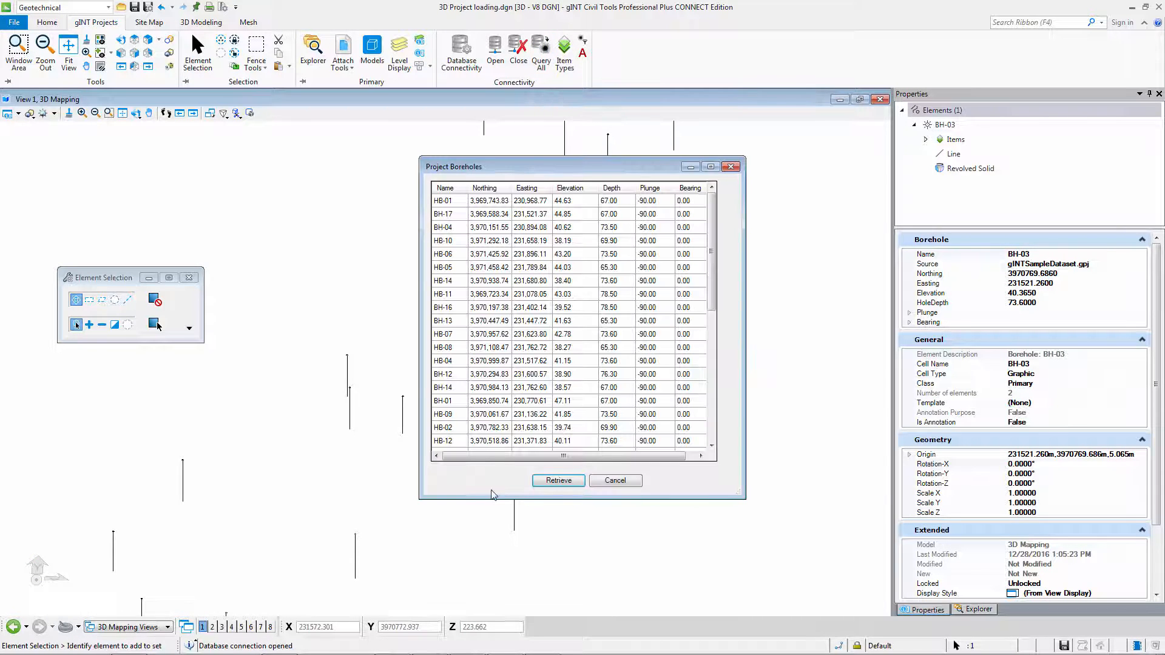
click(553, 482)
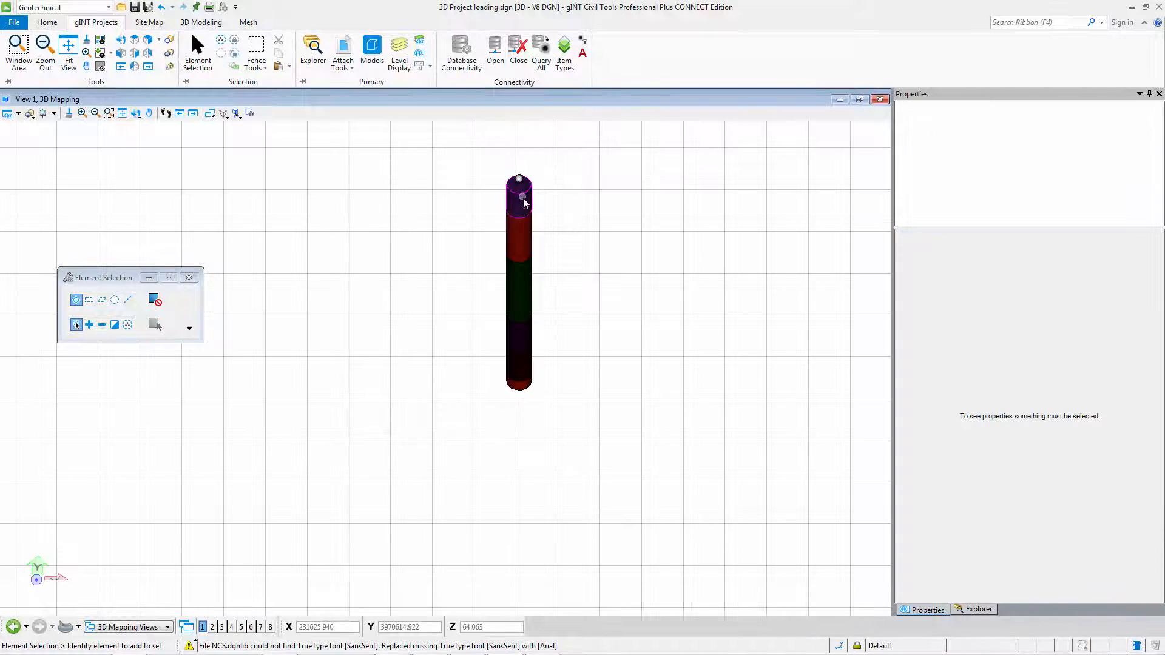
Examine the properties of borehole BH-06's lithology intervals and review the created levels in Level Manager.
mouse_move(527, 205)
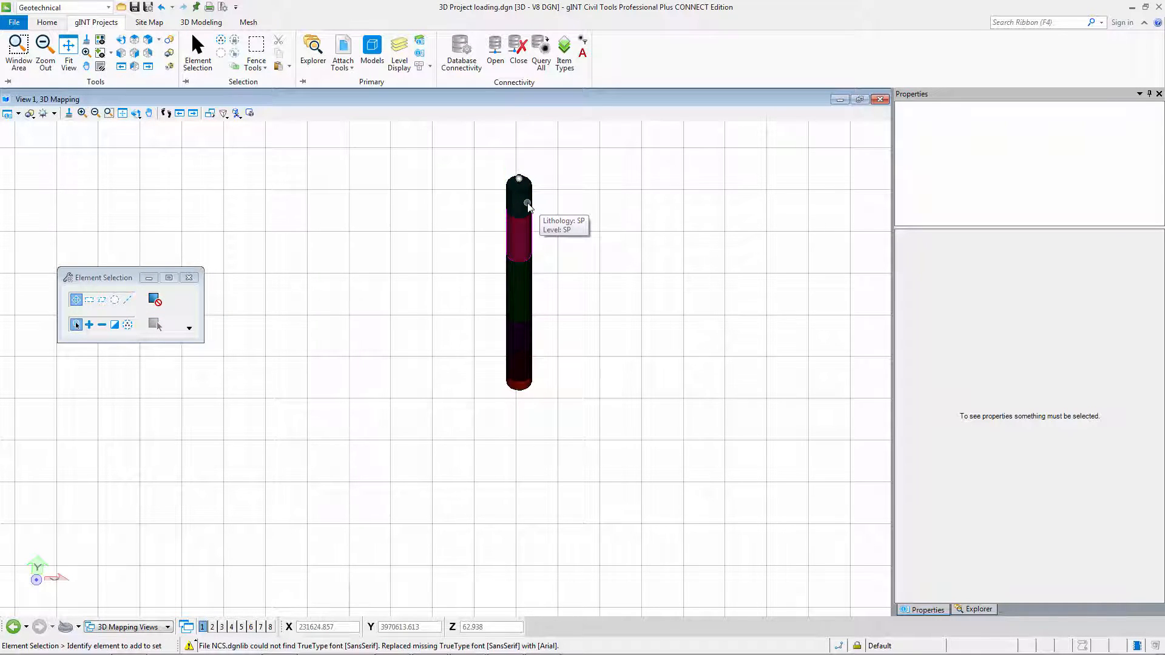
click(527, 205)
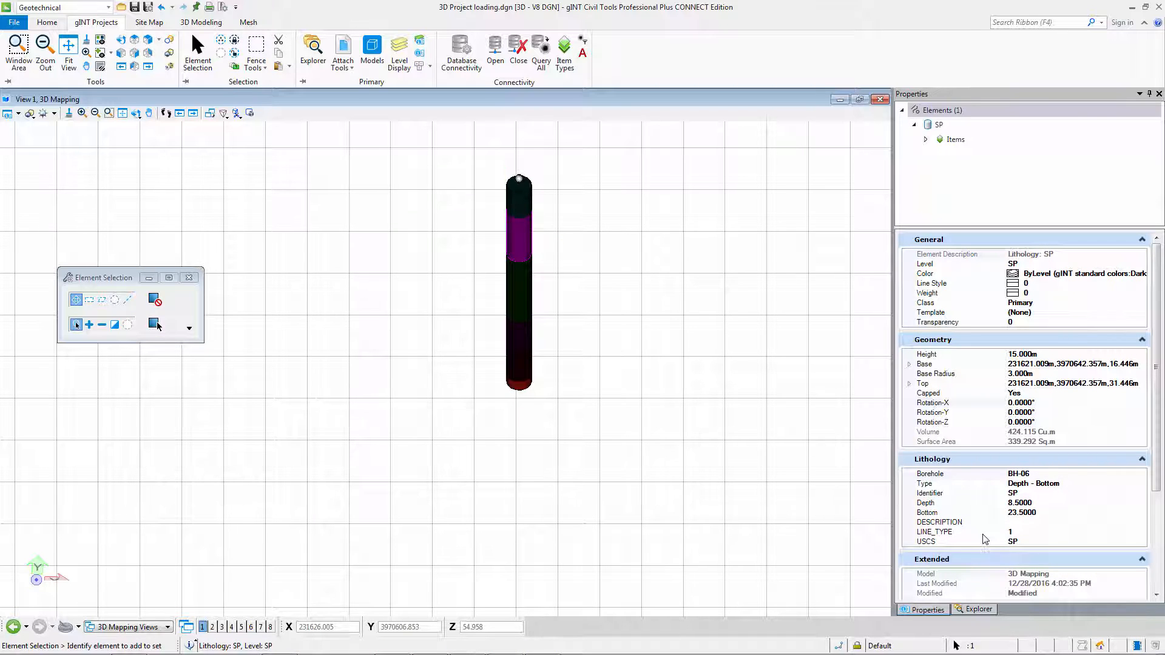
click(1159, 485)
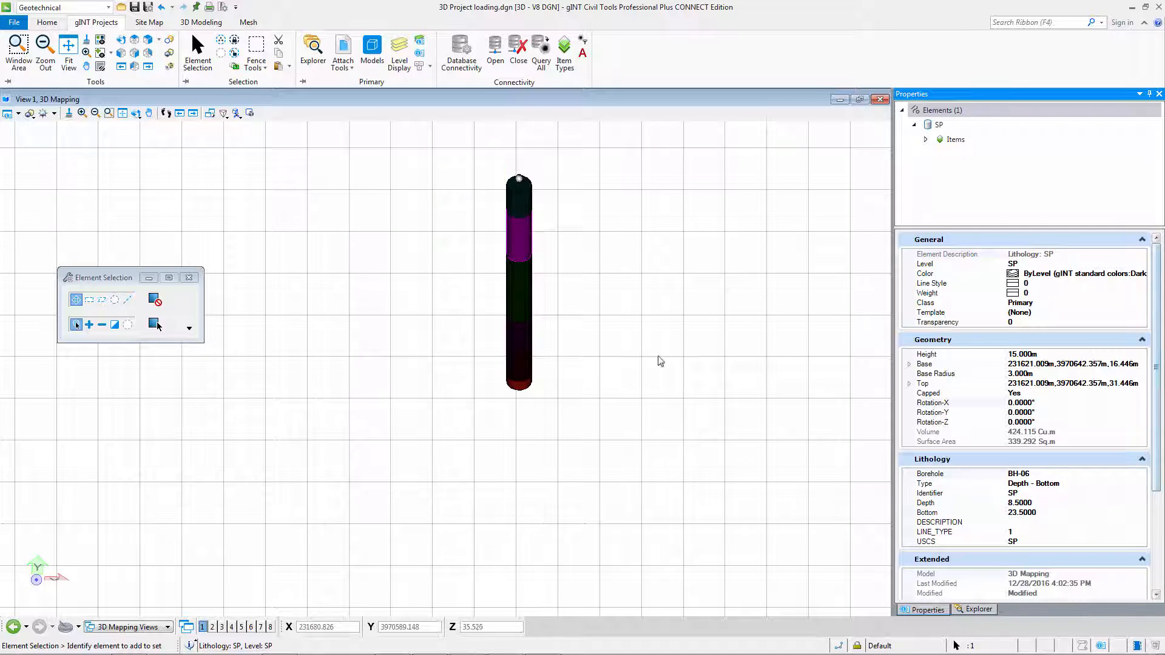
click(519, 296)
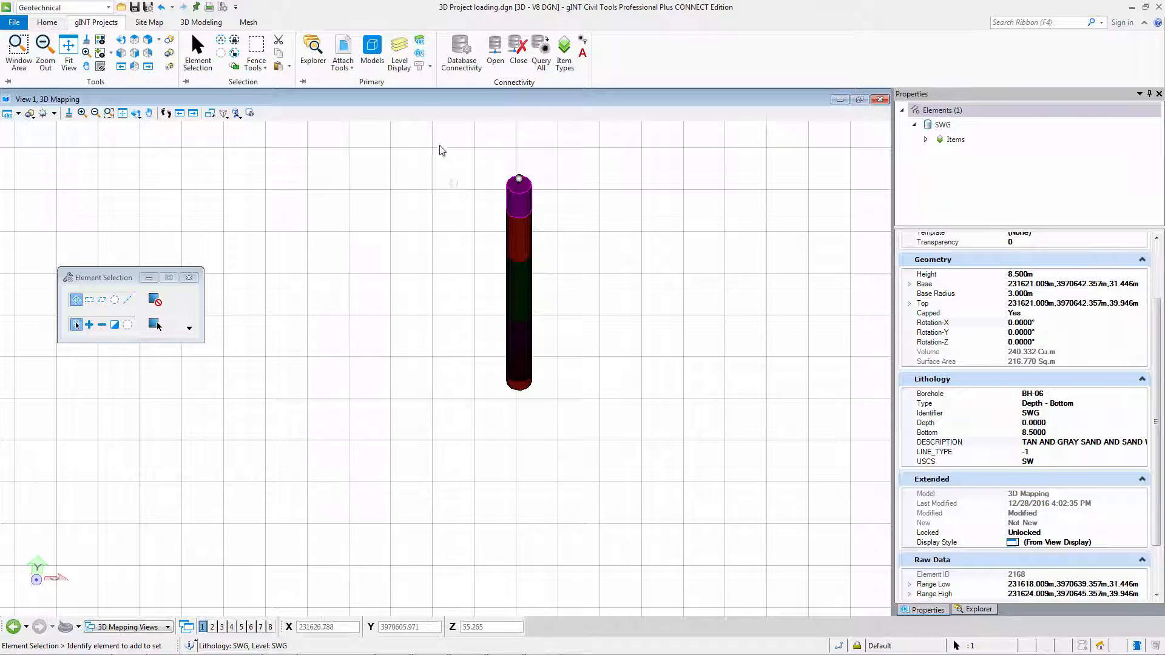
click(408, 64)
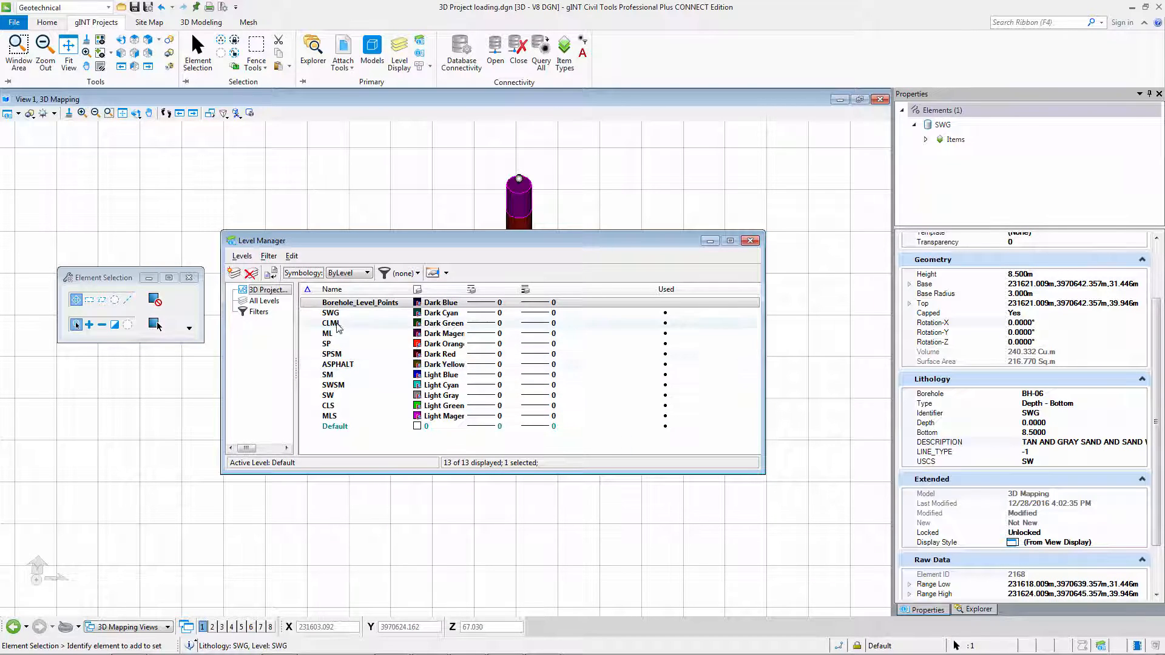
click(750, 241)
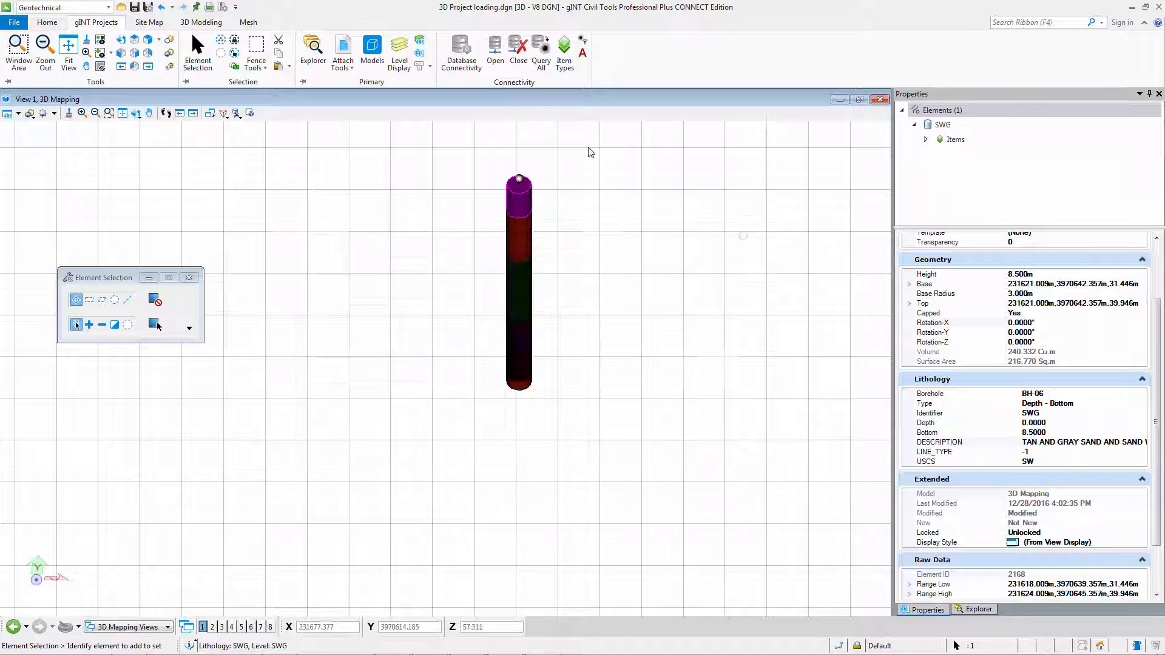
Assign gINTSampleDataset.glb as the gINT library of the database connection and accept the settings.
click(461, 54)
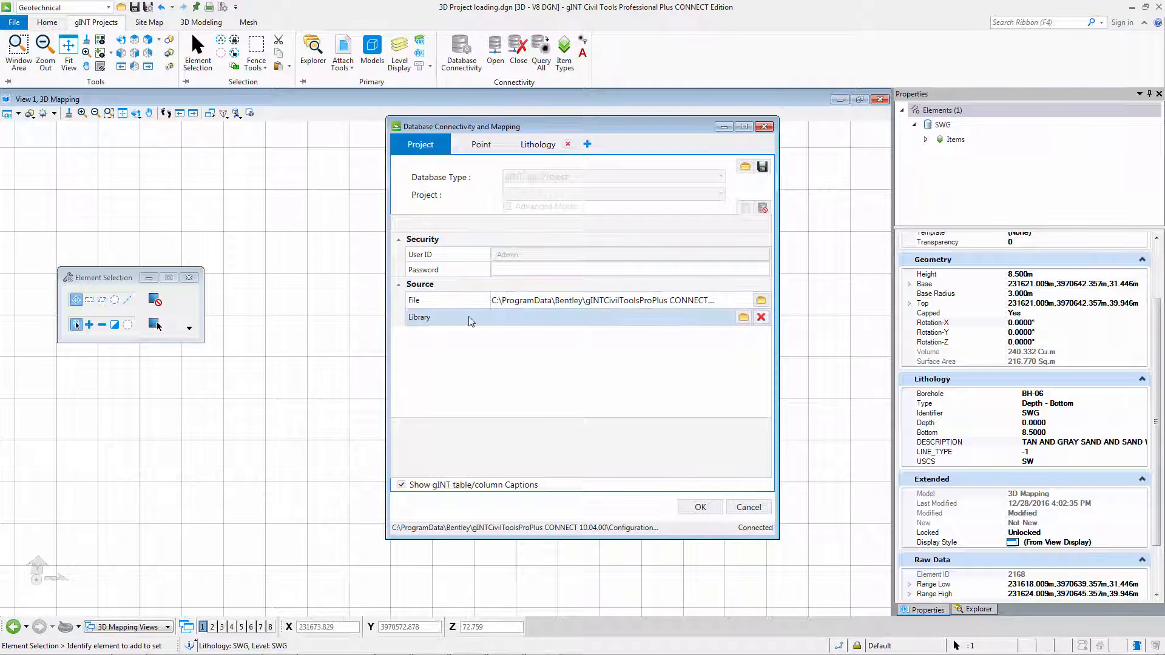
click(743, 318)
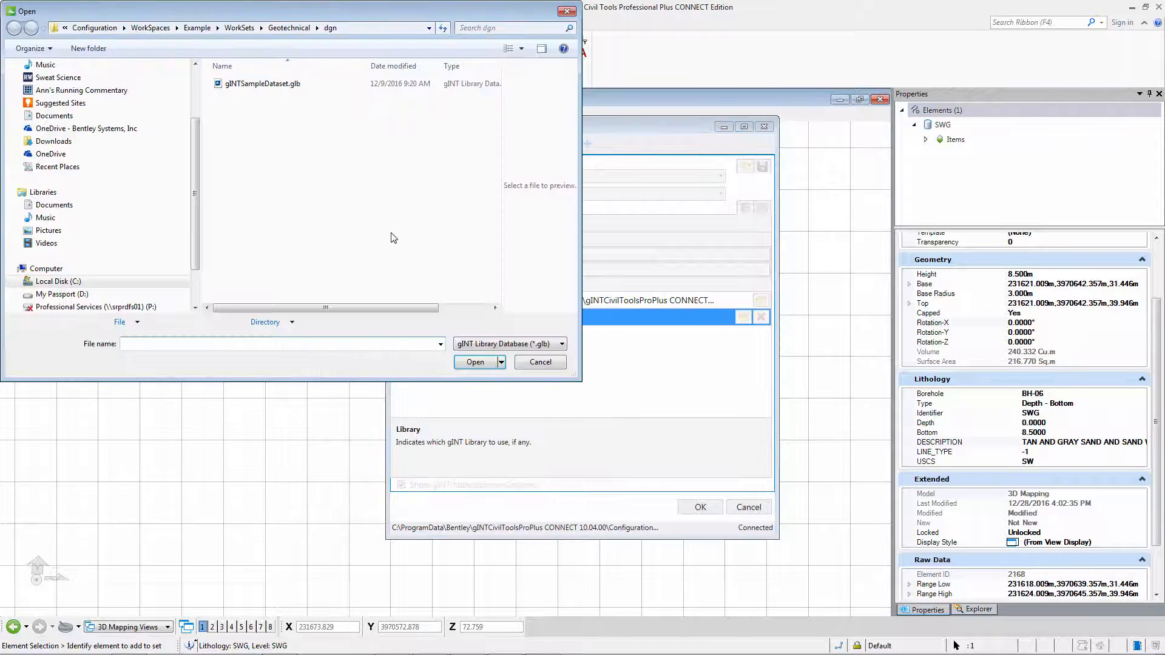
click(286, 84)
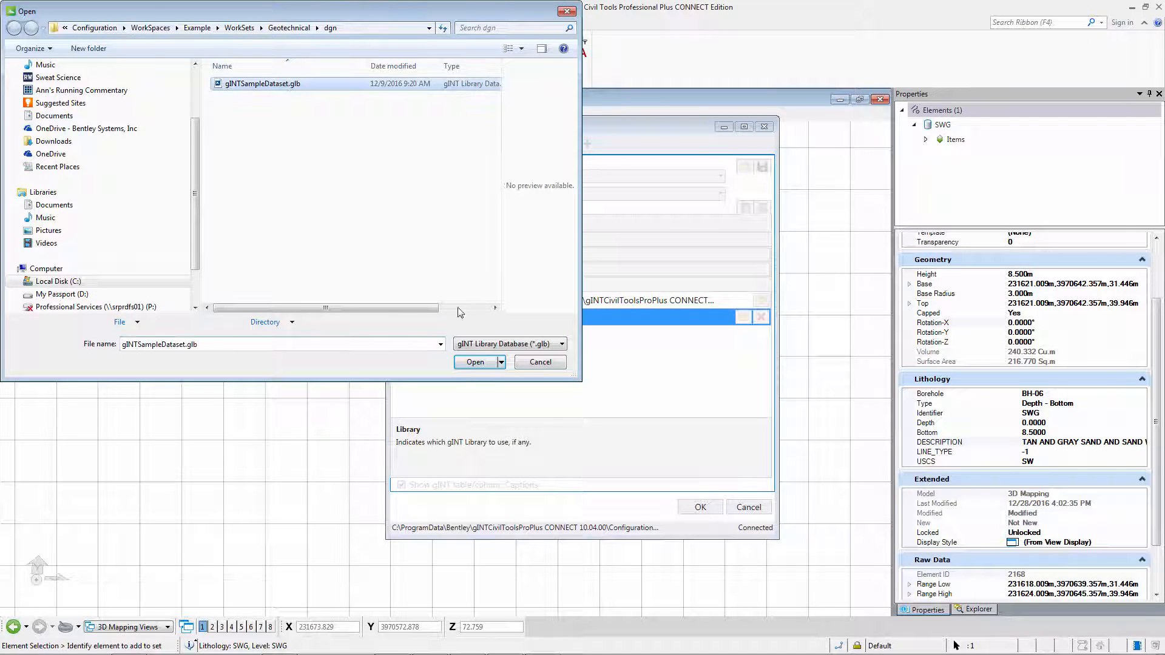
click(700, 507)
Query and retrieve all project boreholes again, and select the uppermost lithology interval of BH-06 to inspect its properties.
click(541, 51)
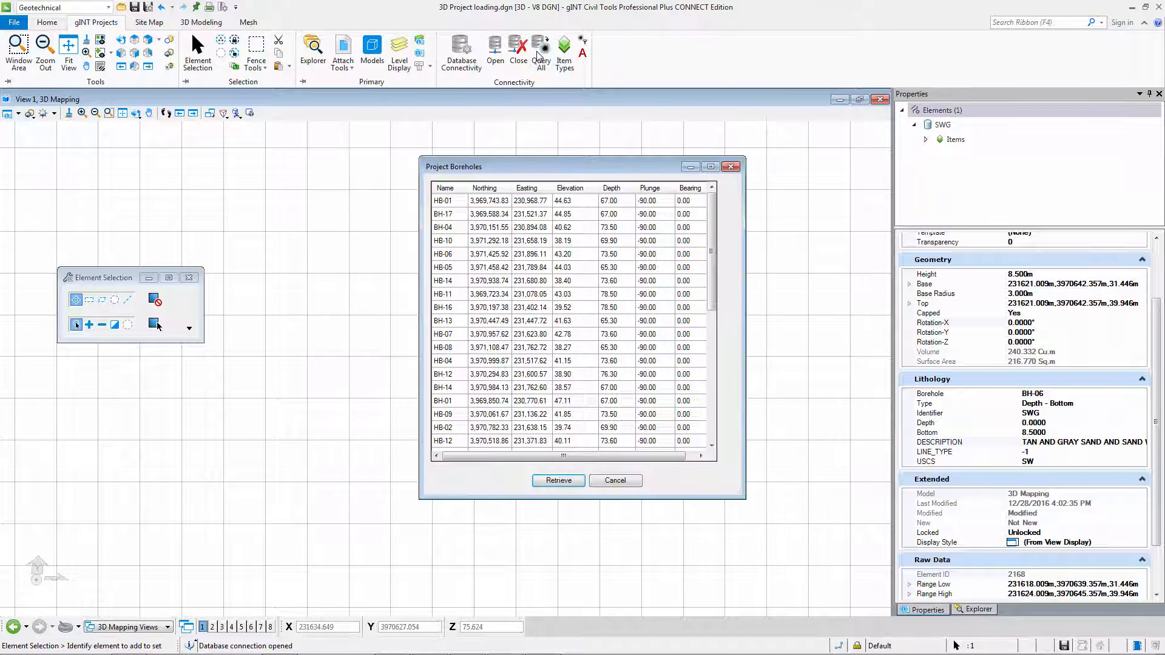
click(558, 481)
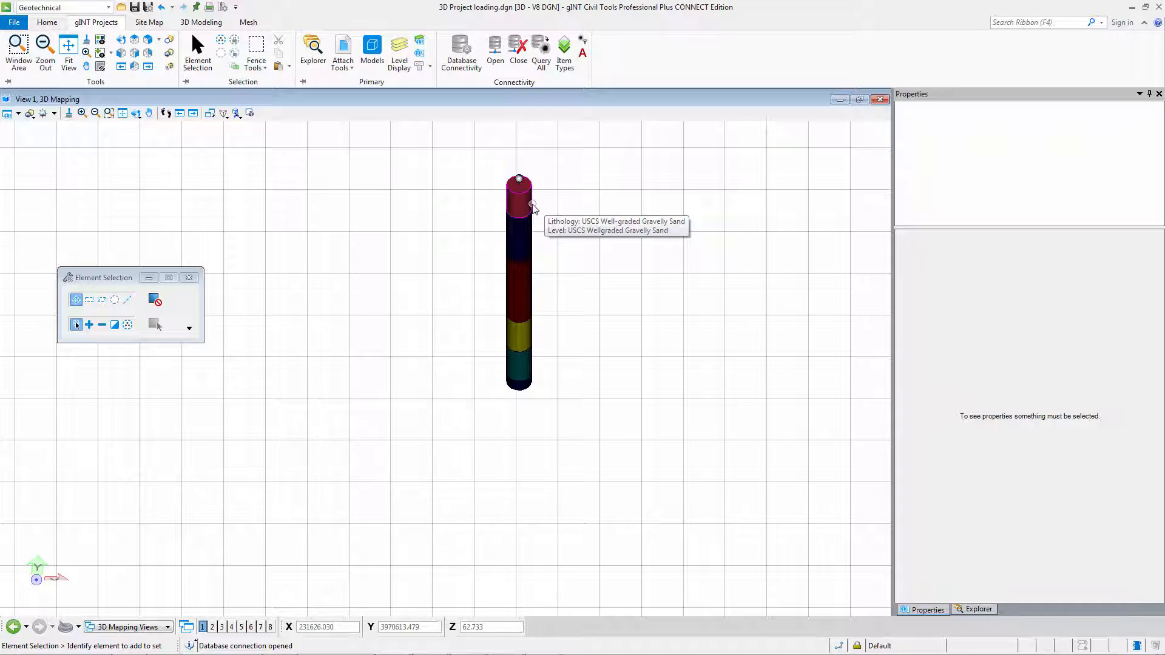
click(533, 208)
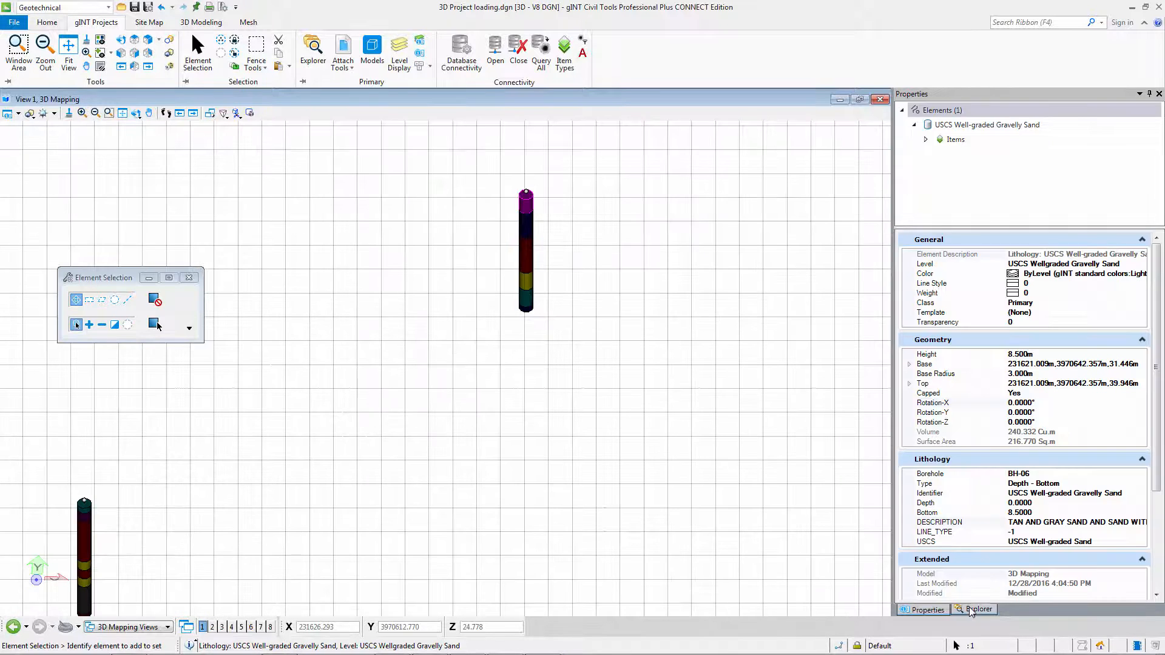
Browse the Lithology items of the model and expand the USCS Low Plasticity Sandy Clay and USCS Silty Sand groups.
click(975, 609)
click(906, 190)
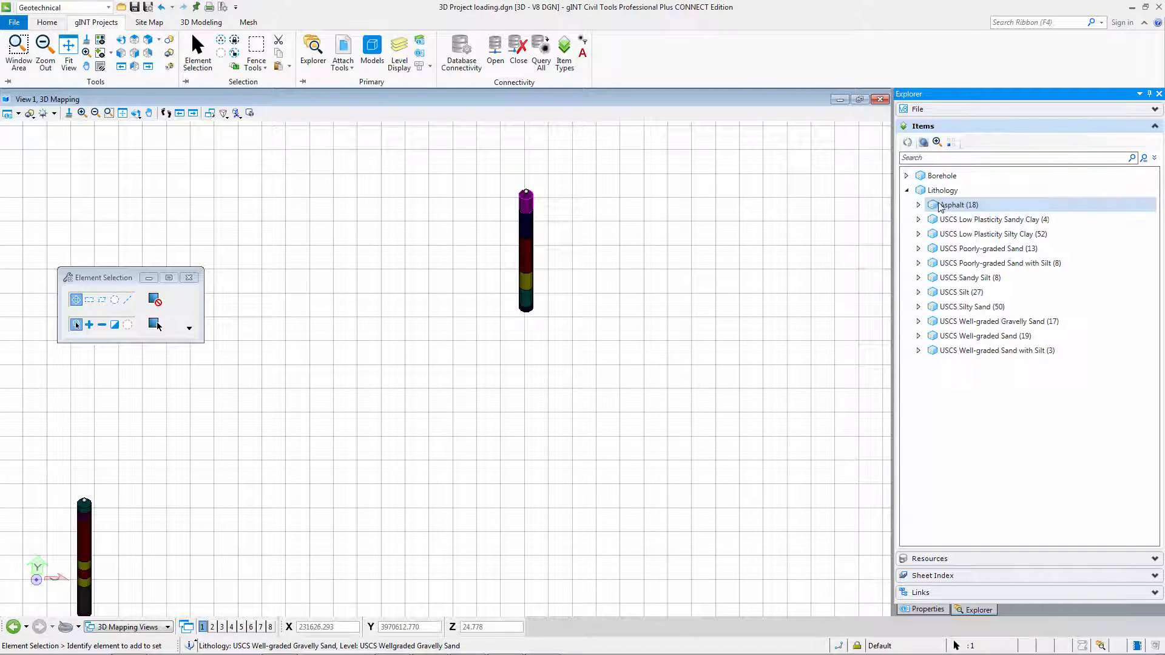
double_click(965, 220)
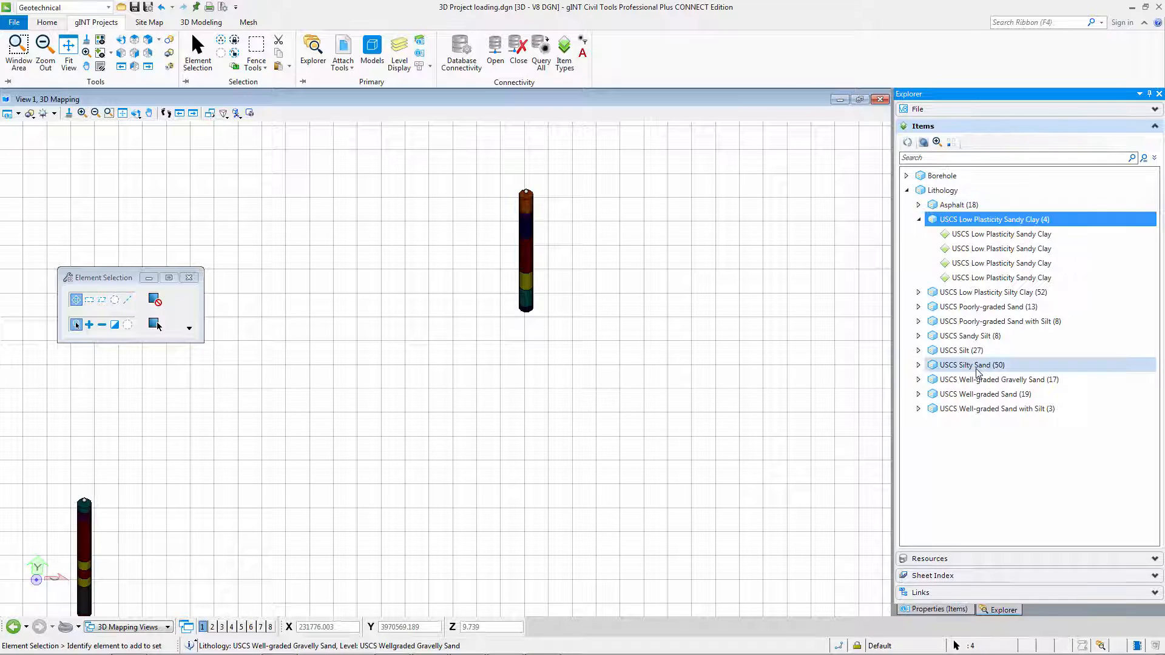
click(977, 366)
double_click(977, 368)
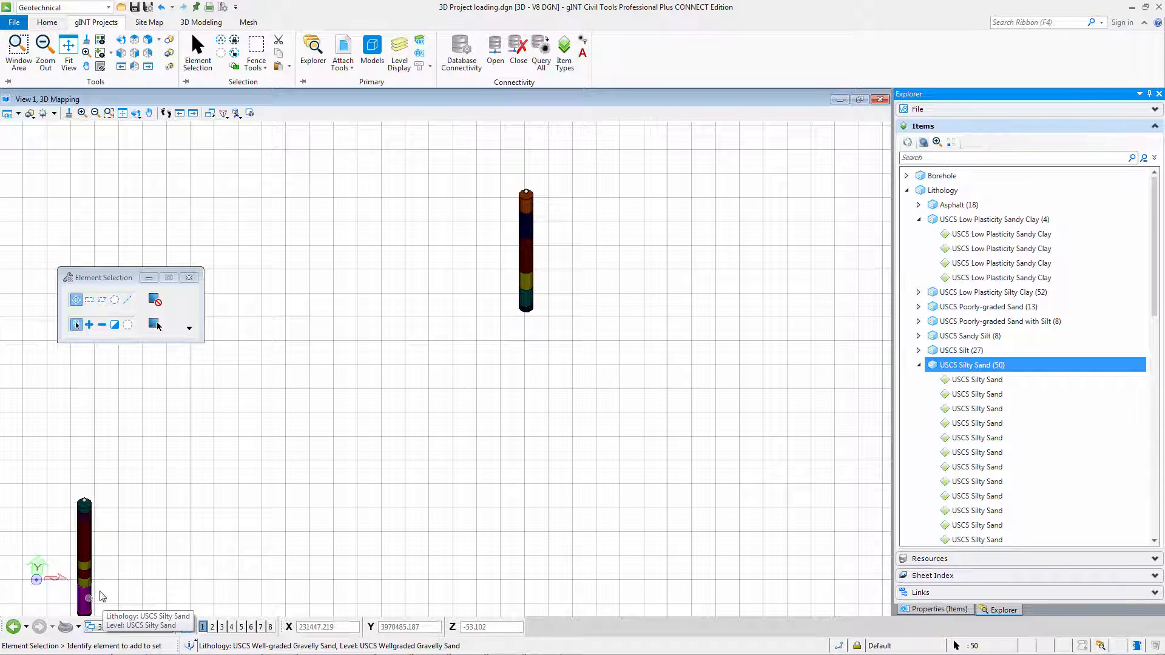
Clear the group selection, select only the lowermost USCS Silty Sand interval of borehole BH-13, and inspect its properties.
click(119, 326)
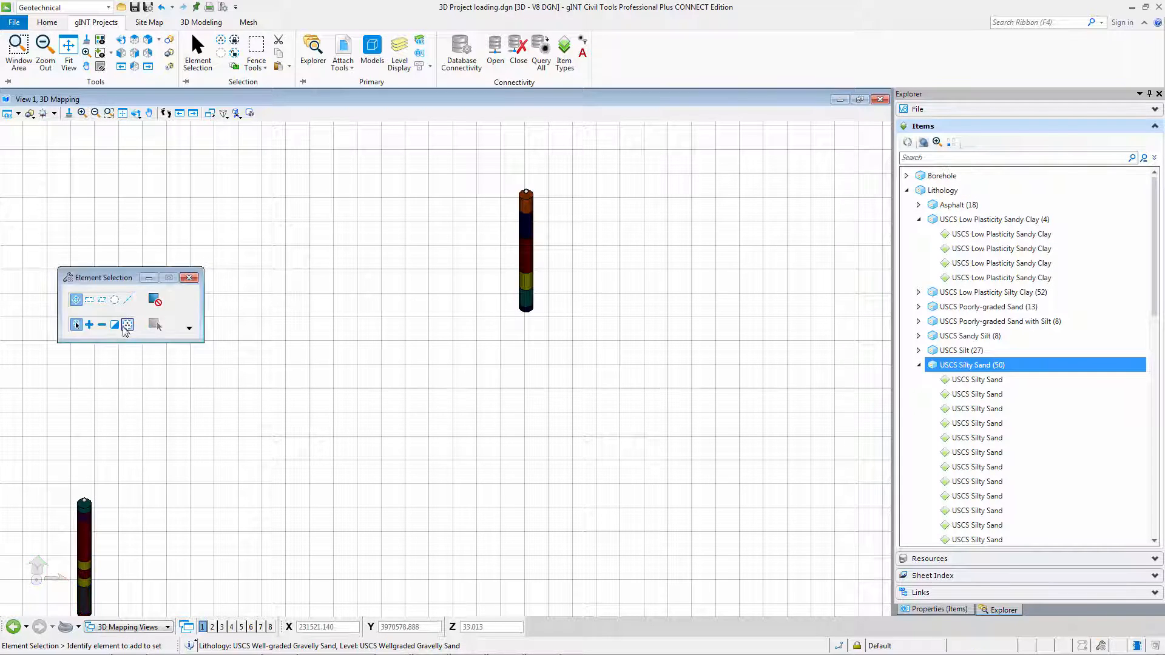
click(91, 601)
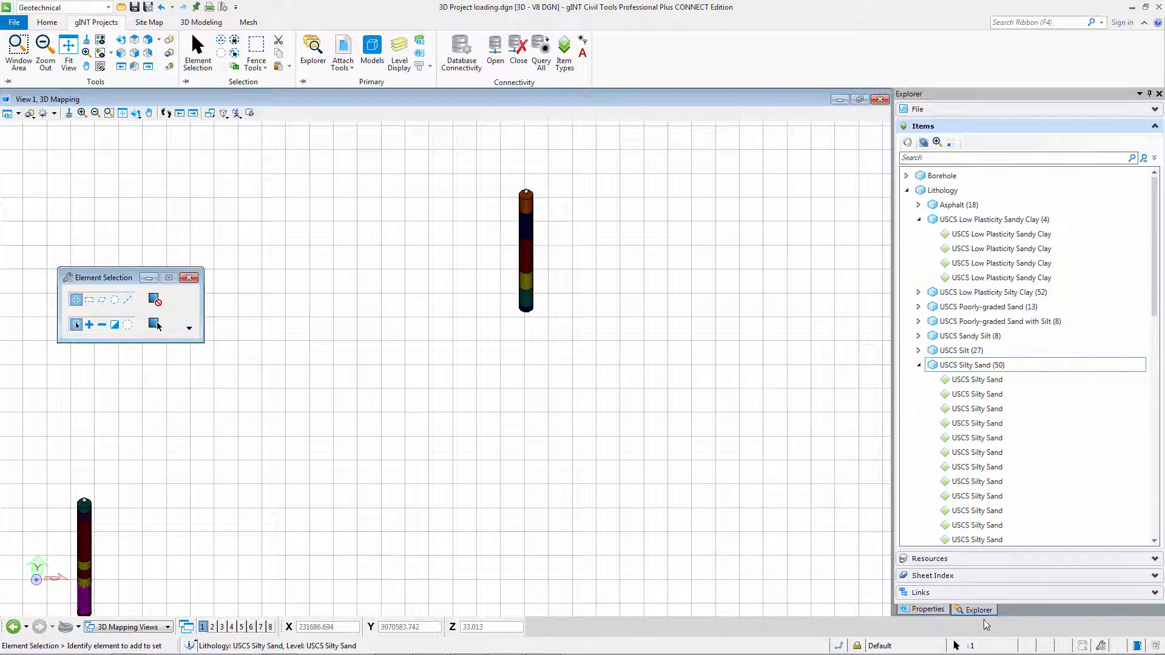
click(928, 610)
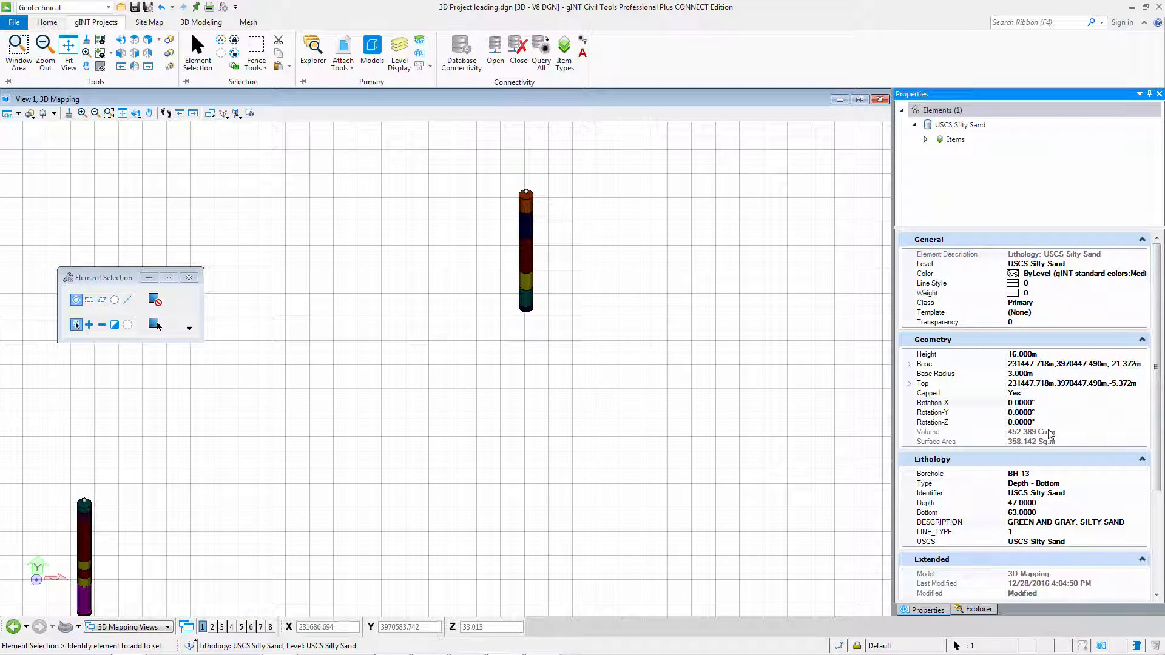
Review the full set of boreholes in 3D from a wider view using dynamic rotation.
scroll(520, 416, down, 5)
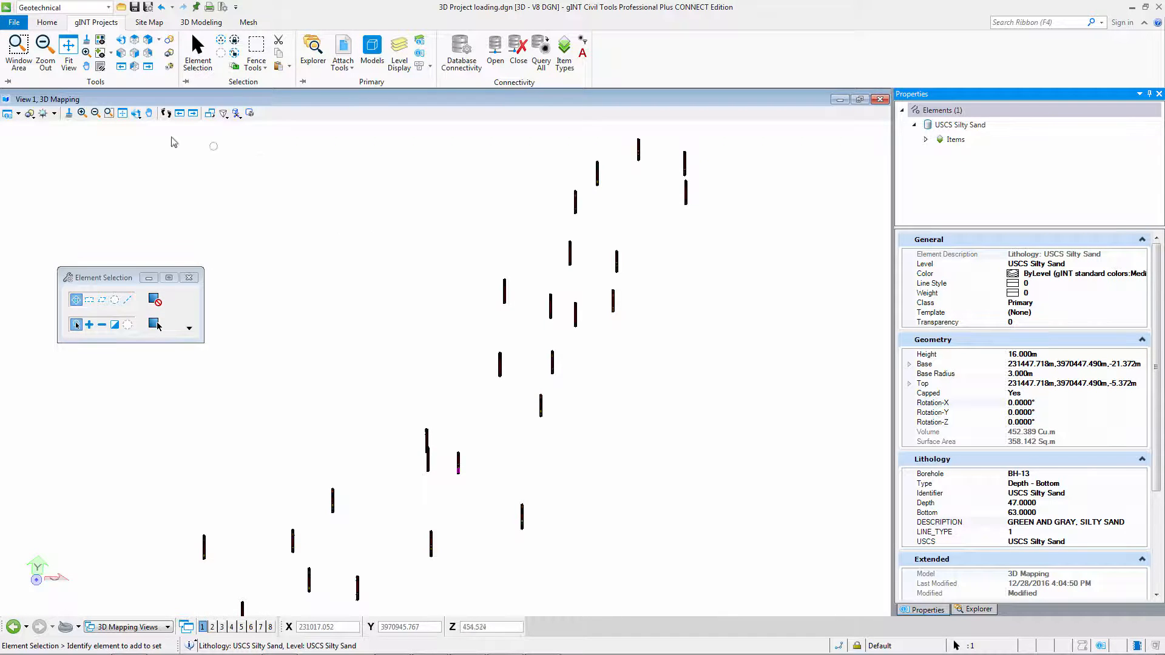
click(136, 113)
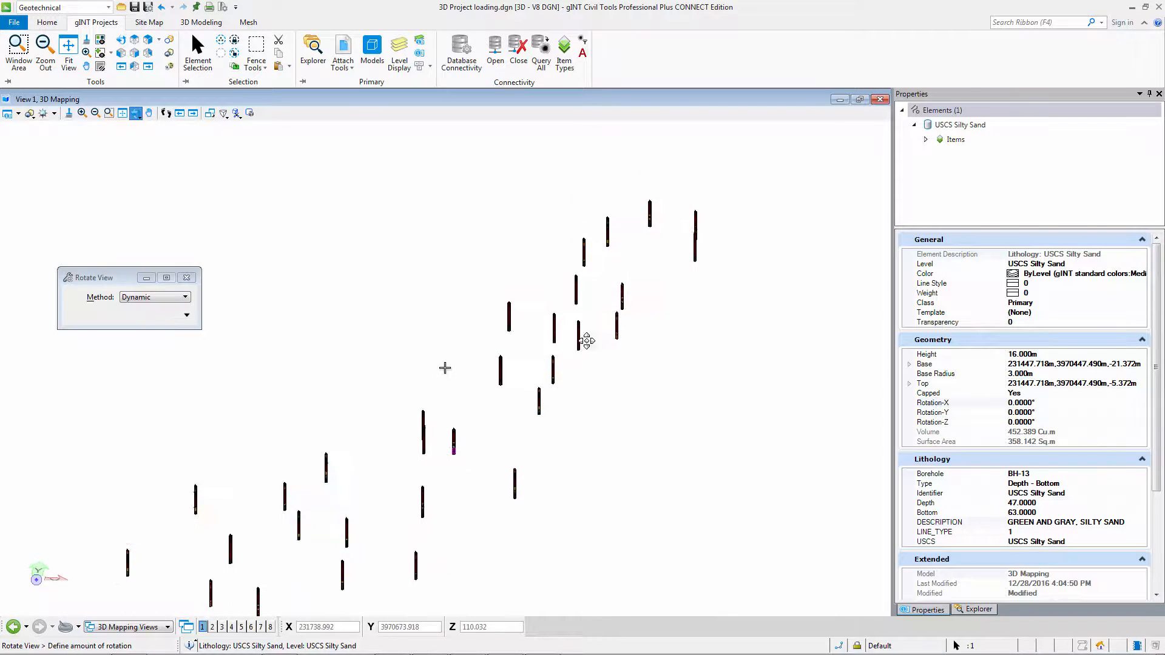